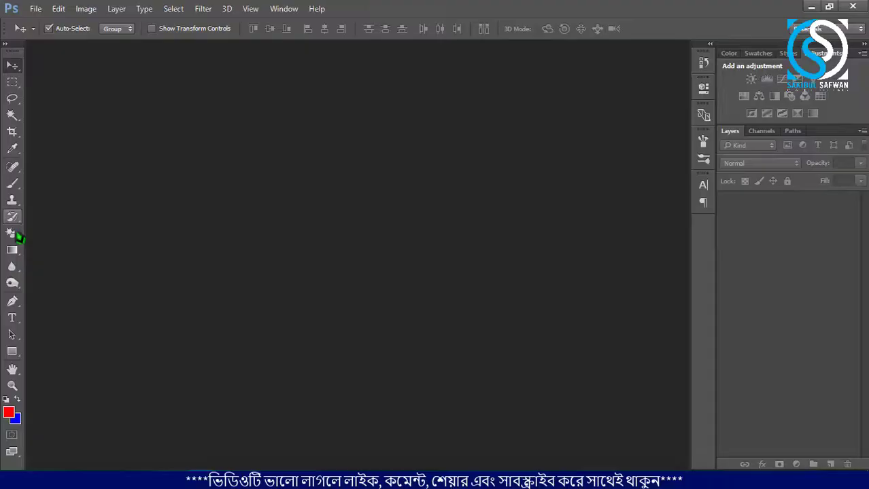
Check the Clone Stamp tool variants, then switch to the Move tool
{"action": "left_click", "coordinate": [13, 201]}
{"action": "right_click", "coordinate": [13, 202]}
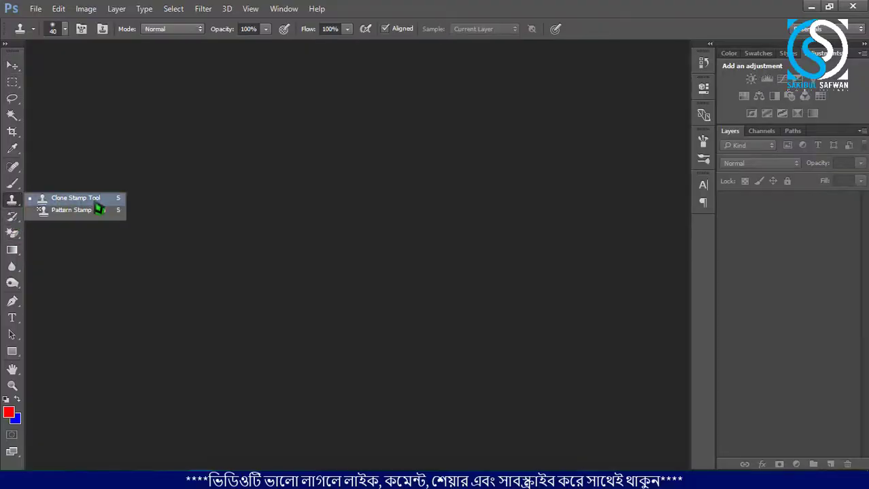
{"action": "key", "text": "v"}
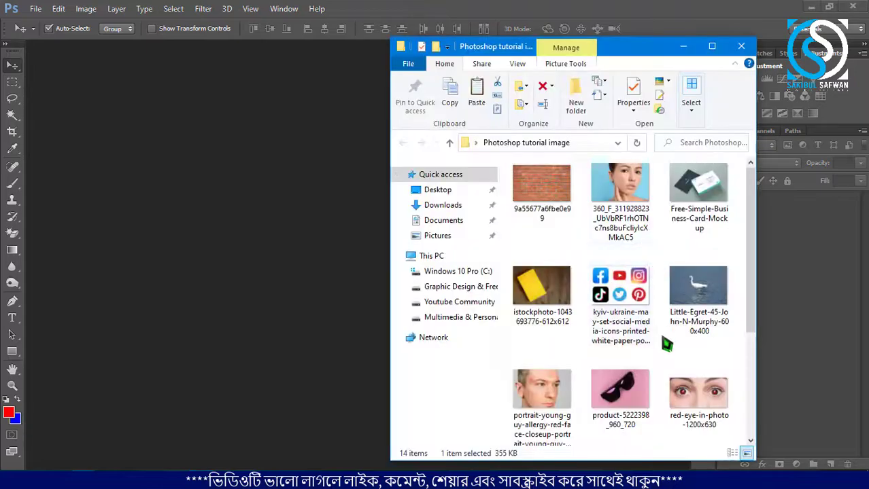
{"action": "scroll", "coordinate": [622, 306], "scroll_direction": "down", "scroll_amount": 3}
{"action": "scroll", "coordinate": [622, 306], "scroll_direction": "up", "scroll_amount": 3}
Open Little-Egret-45-John-N-Murphy-600x400.jpg from the folder and select the Clone Stamp Tool
{"action": "left_click", "coordinate": [698, 286]}
{"action": "left_click_drag", "start_coordinate": [351, 259], "coordinate": [309, 231]}
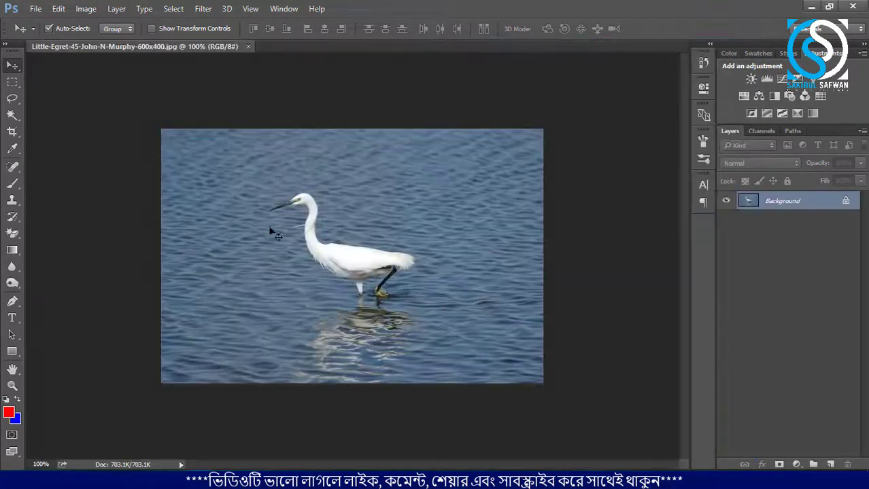
{"action": "scroll", "coordinate": [374, 250], "scroll_direction": "up", "scroll_amount": 2}
{"action": "scroll", "coordinate": [363, 340], "scroll_direction": "up", "scroll_amount": 1}
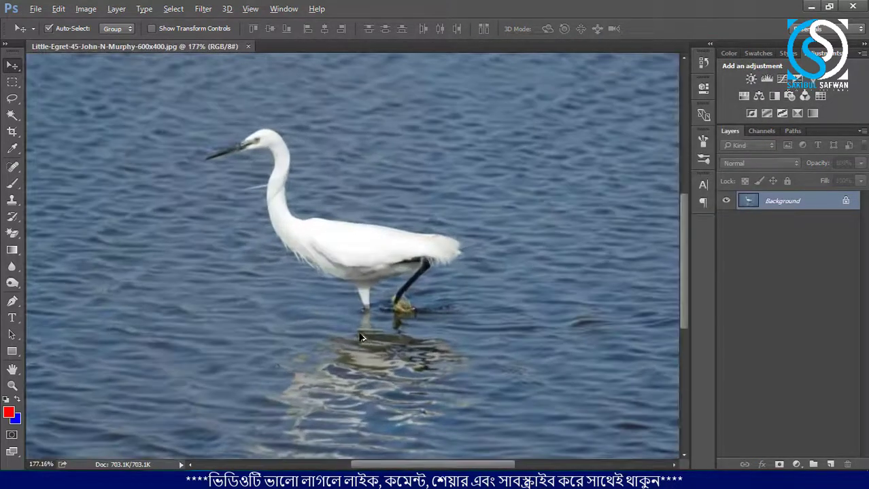
{"action": "scroll", "coordinate": [360, 338], "scroll_direction": "down", "scroll_amount": 1}
{"action": "scroll", "coordinate": [379, 327], "scroll_direction": "down", "scroll_amount": 1}
{"action": "scroll", "coordinate": [350, 346], "scroll_direction": "up", "scroll_amount": 1}
{"action": "scroll", "coordinate": [328, 329], "scroll_direction": "down", "scroll_amount": 1}
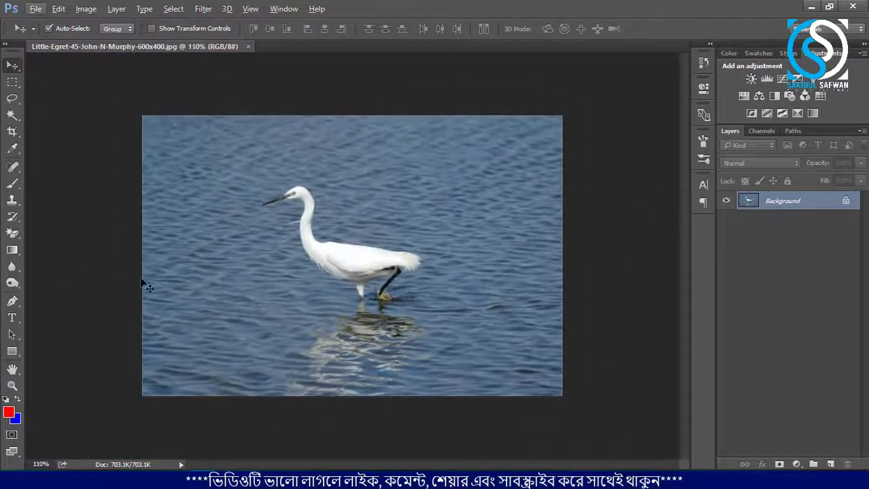
{"action": "left_click", "coordinate": [12, 200]}
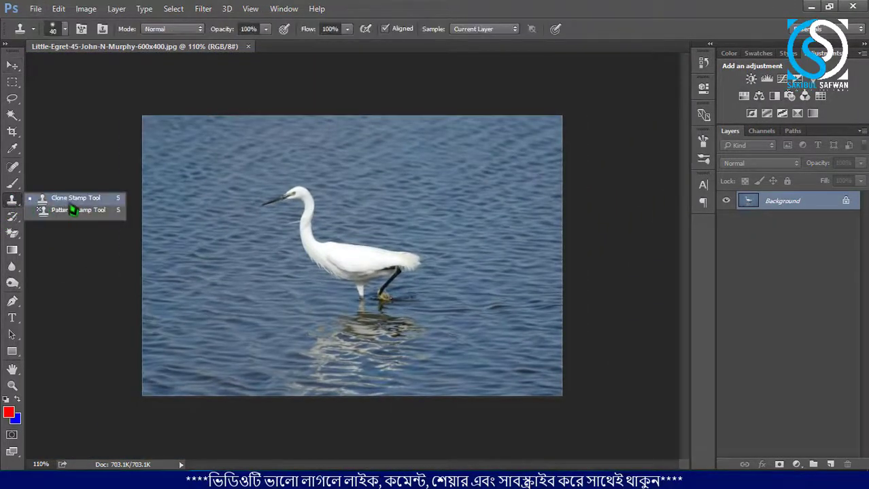
{"action": "left_click", "coordinate": [70, 198]}
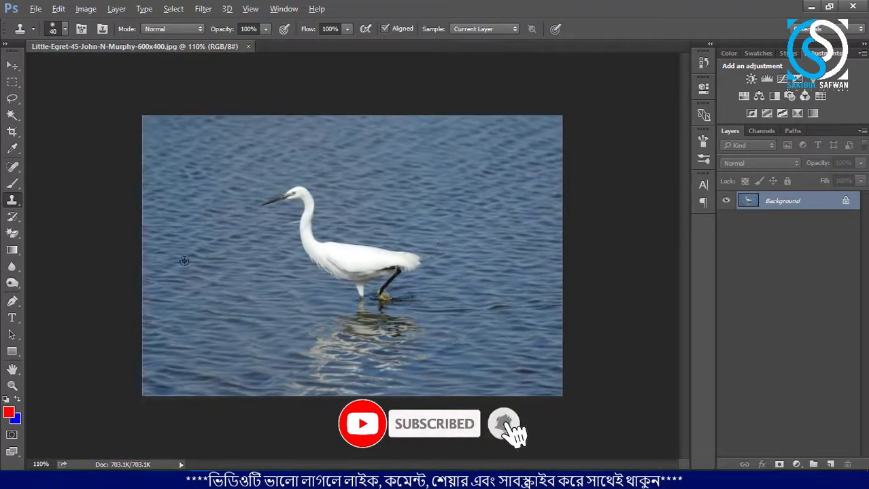
{"action": "scroll", "coordinate": [145, 254], "scroll_direction": "up", "scroll_amount": 3}
{"action": "scroll", "coordinate": [335, 255], "scroll_direction": "up", "scroll_amount": 1}
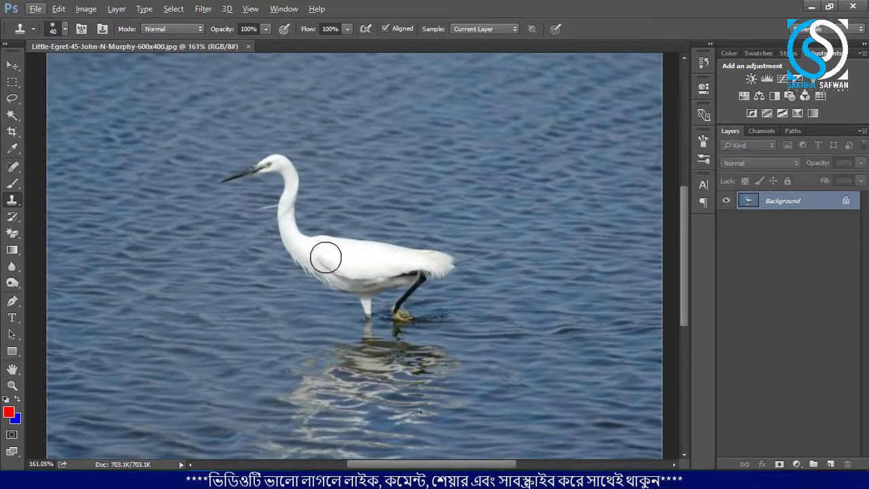
{"action": "scroll", "coordinate": [325, 258], "scroll_direction": "down", "scroll_amount": 4}
{"action": "scroll", "coordinate": [332, 277], "scroll_direction": "up", "scroll_amount": 3}
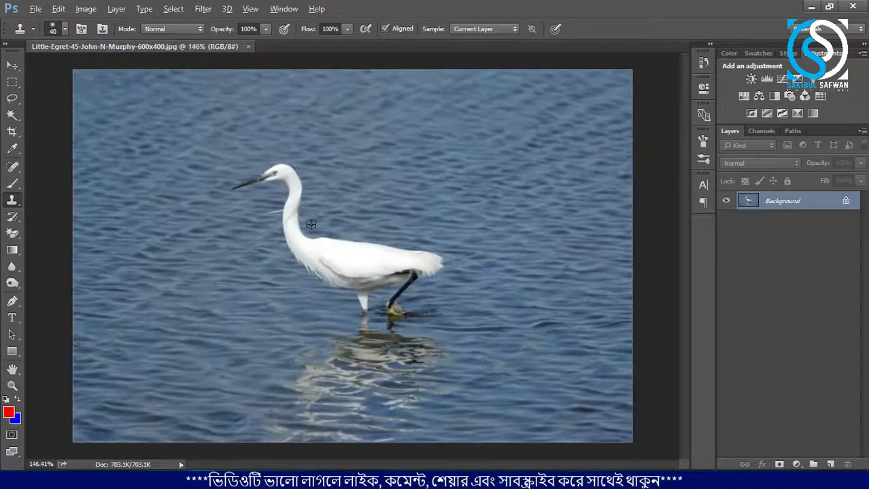
{"action": "scroll", "coordinate": [275, 218], "scroll_direction": "up", "scroll_amount": 2}
{"action": "scroll", "coordinate": [203, 209], "scroll_direction": "down", "scroll_amount": 3}
{"action": "scroll", "coordinate": [202, 187], "scroll_direction": "up", "scroll_amount": 2}
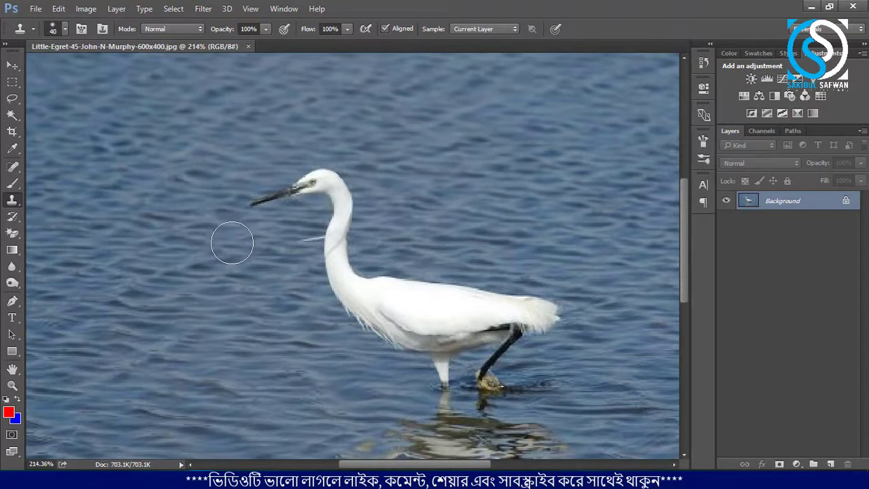
{"action": "right_click", "coordinate": [13, 200]}
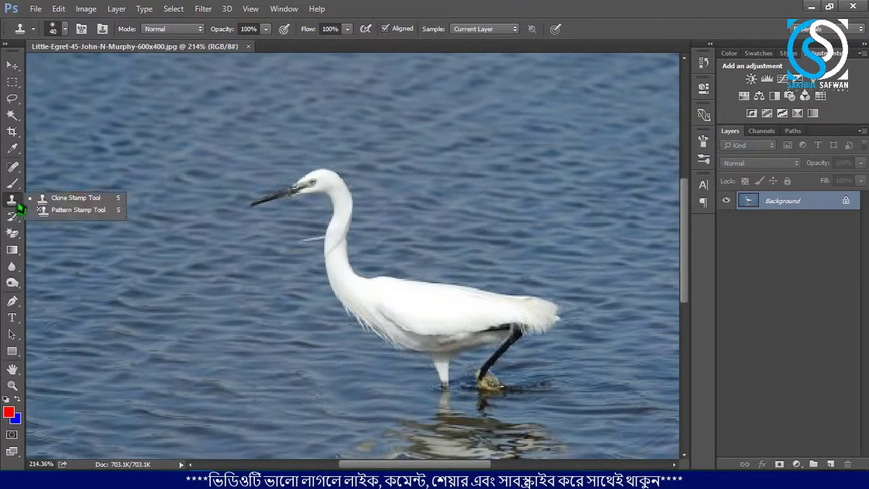
{"action": "left_click", "coordinate": [64, 197]}
{"action": "scroll", "coordinate": [163, 208], "scroll_direction": "down", "scroll_amount": 2}
{"action": "scroll", "coordinate": [261, 216], "scroll_direction": "down", "scroll_amount": 1}
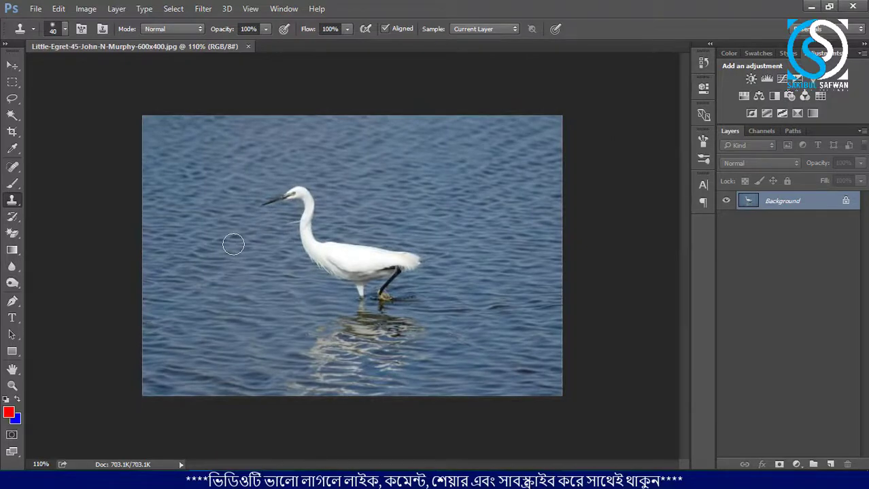
{"action": "scroll", "coordinate": [299, 212], "scroll_direction": "up", "scroll_amount": 2}
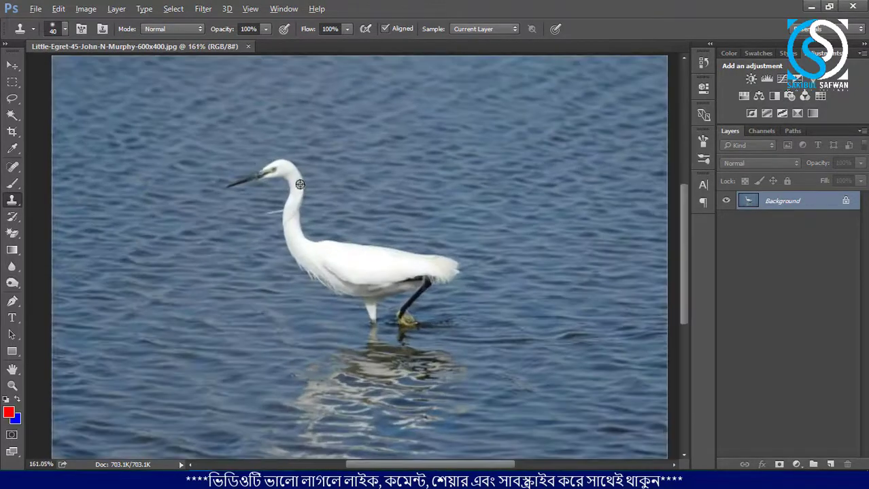
{"action": "scroll", "coordinate": [299, 212], "scroll_direction": "up", "scroll_amount": 2}
Duplicate the Background layer into a Background copy
{"action": "left_click_drag", "start_coordinate": [815, 208], "coordinate": [830, 465]}
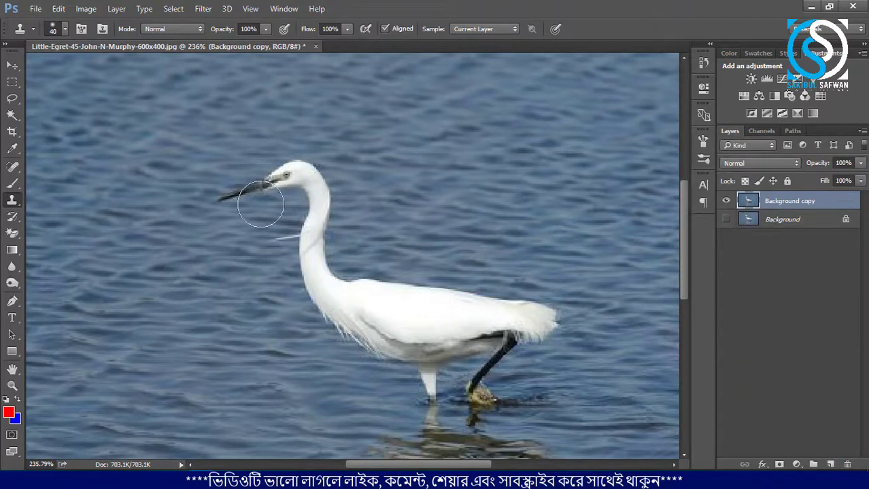
{"action": "scroll", "coordinate": [260, 204], "scroll_direction": "down", "scroll_amount": 1}
{"action": "scroll", "coordinate": [377, 207], "scroll_direction": "up", "scroll_amount": 1}
{"action": "scroll", "coordinate": [377, 206], "scroll_direction": "up", "scroll_amount": 1}
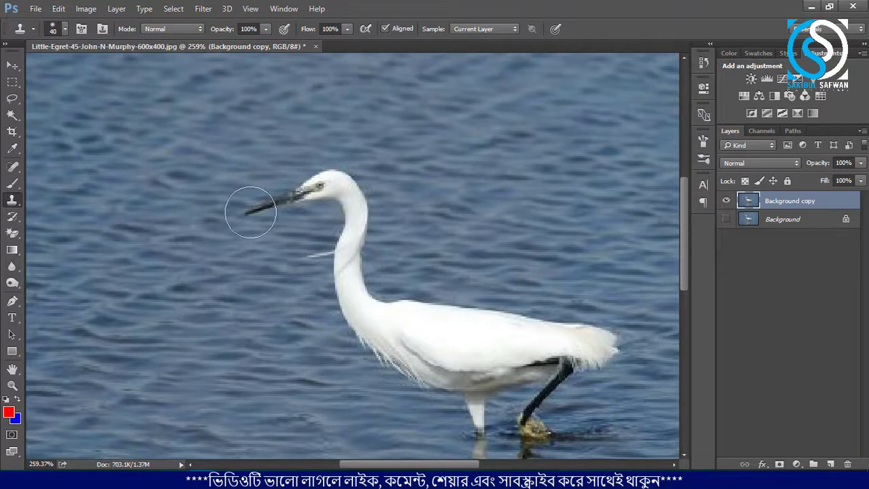
Clone water over the egret's beak, undoing the misplaced strokes
{"action": "left_click_drag", "start_coordinate": [251, 212], "coordinate": [261, 212]}
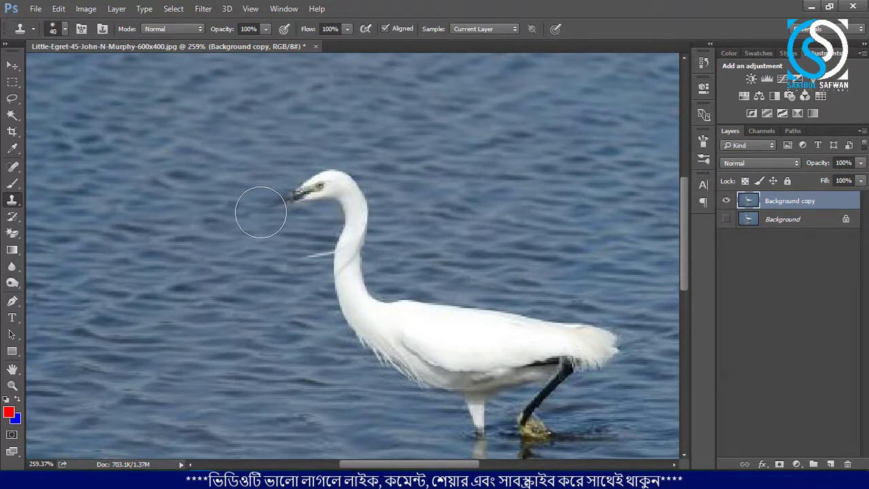
{"action": "key", "text": "ctrl+z"}
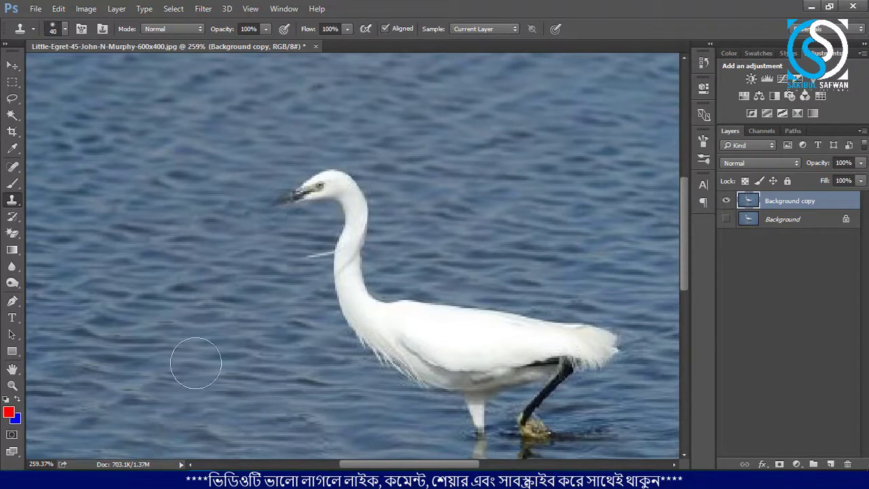
{"action": "left_click", "coordinate": [388, 167]}
{"action": "key", "text": "ctrl+z"}
{"action": "scroll", "coordinate": [193, 167], "scroll_direction": "up", "scroll_amount": 2}
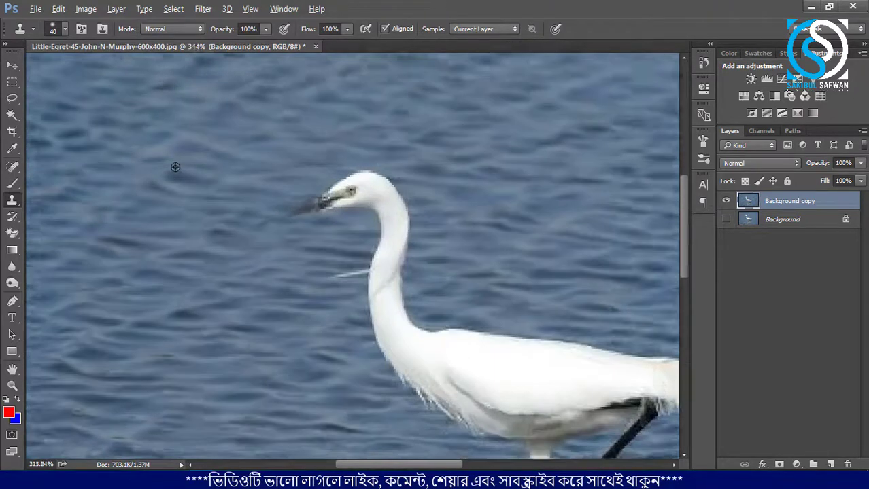
{"action": "left_click_drag", "start_coordinate": [321, 204], "coordinate": [384, 191]}
{"action": "scroll", "coordinate": [242, 205], "scroll_direction": "down", "scroll_amount": 3}
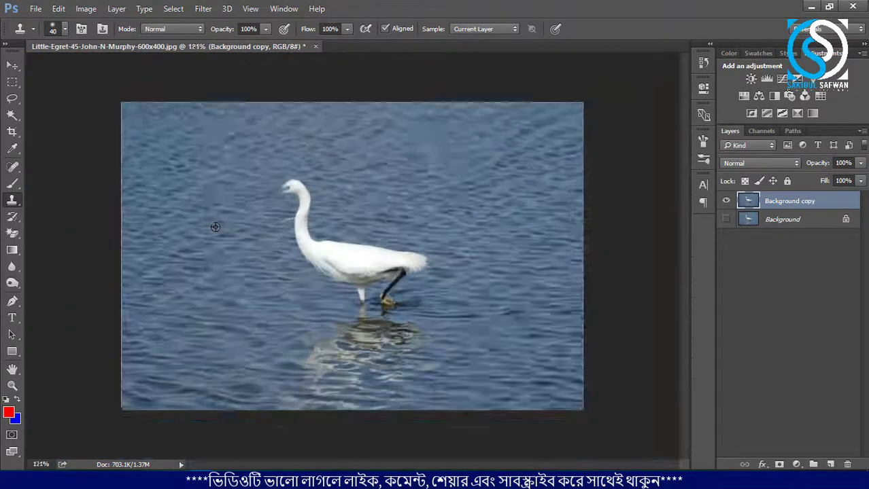
{"action": "scroll", "coordinate": [224, 251], "scroll_direction": "down", "scroll_amount": 2}
{"action": "scroll", "coordinate": [316, 291], "scroll_direction": "up", "scroll_amount": 2}
{"action": "scroll", "coordinate": [284, 199], "scroll_direction": "up", "scroll_amount": 1}
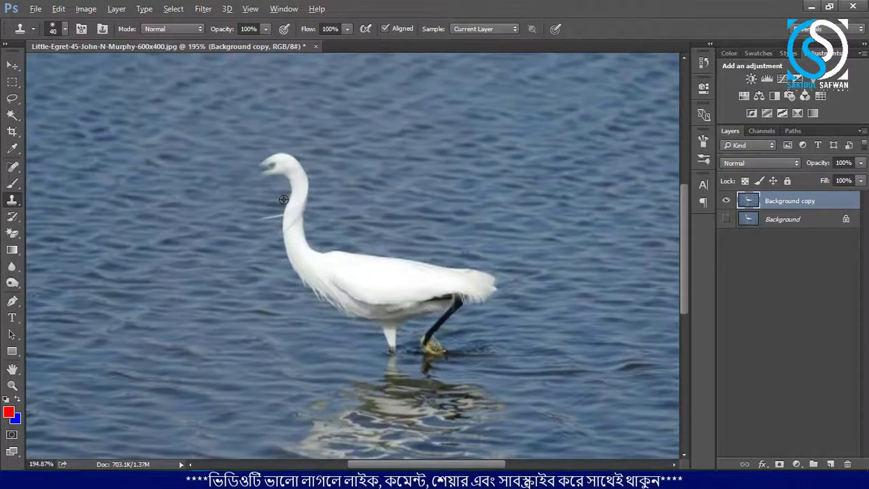
{"action": "scroll", "coordinate": [219, 241], "scroll_direction": "down", "scroll_amount": 1}
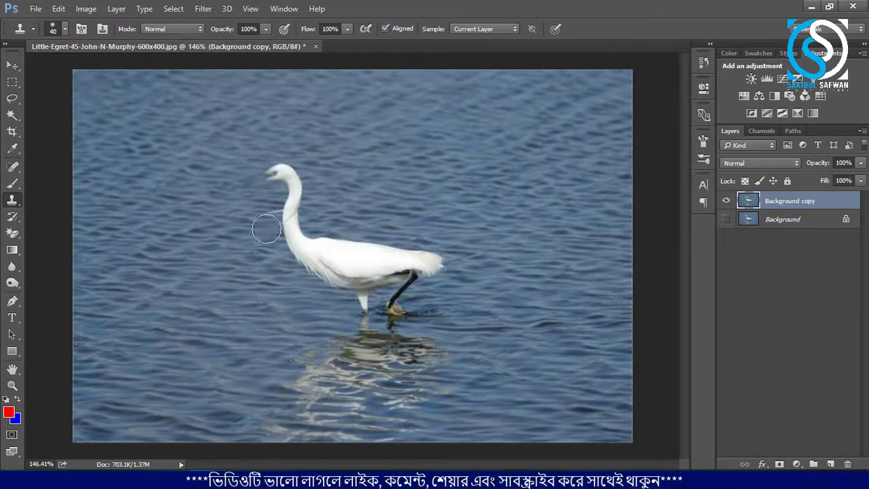
Paint cloned water over the egret's neck and head, then inspect the result
{"action": "mouse_move", "coordinate": [262, 204]}
{"action": "left_mouse_down"}
{"action": "mouse_move", "coordinate": [291, 178]}
{"action": "mouse_move", "coordinate": [303, 261]}
{"action": "mouse_move", "coordinate": [343, 251]}
{"action": "mouse_move", "coordinate": [370, 259]}
{"action": "mouse_move", "coordinate": [363, 248]}
{"action": "mouse_move", "coordinate": [430, 261]}
{"action": "mouse_move", "coordinate": [431, 271]}
{"action": "mouse_move", "coordinate": [378, 310]}
{"action": "mouse_move", "coordinate": [368, 334]}
{"action": "mouse_move", "coordinate": [435, 347]}
{"action": "mouse_move", "coordinate": [434, 361]}
{"action": "mouse_move", "coordinate": [373, 384]}
{"action": "mouse_move", "coordinate": [337, 361]}
{"action": "mouse_move", "coordinate": [300, 388]}
{"action": "mouse_move", "coordinate": [349, 401]}
{"action": "left_mouse_up"}
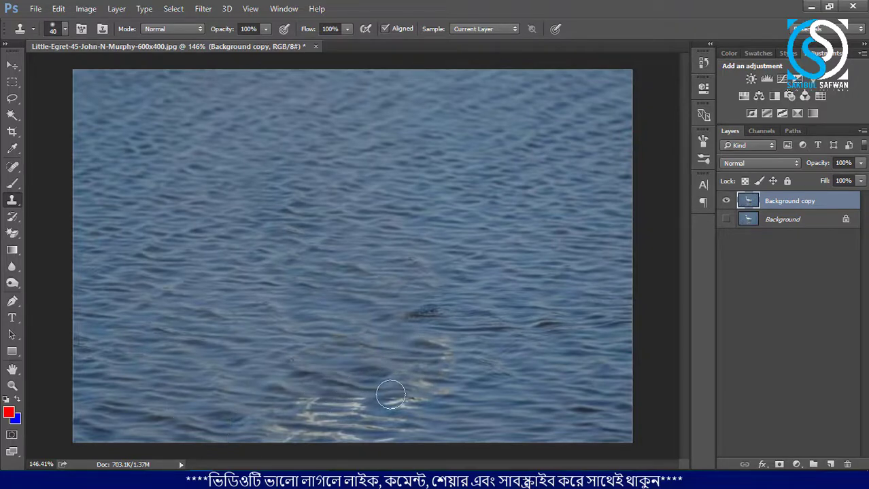
{"action": "scroll", "coordinate": [309, 261], "scroll_direction": "down", "scroll_amount": 3}
{"action": "scroll", "coordinate": [297, 238], "scroll_direction": "up", "scroll_amount": 2}
{"action": "scroll", "coordinate": [291, 242], "scroll_direction": "up", "scroll_amount": 2}
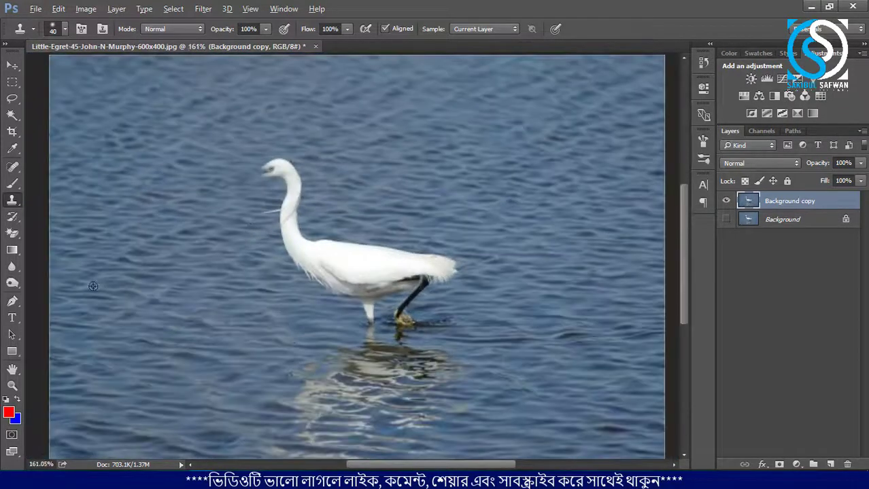
{"action": "scroll", "coordinate": [296, 185], "scroll_direction": "down", "scroll_amount": 2}
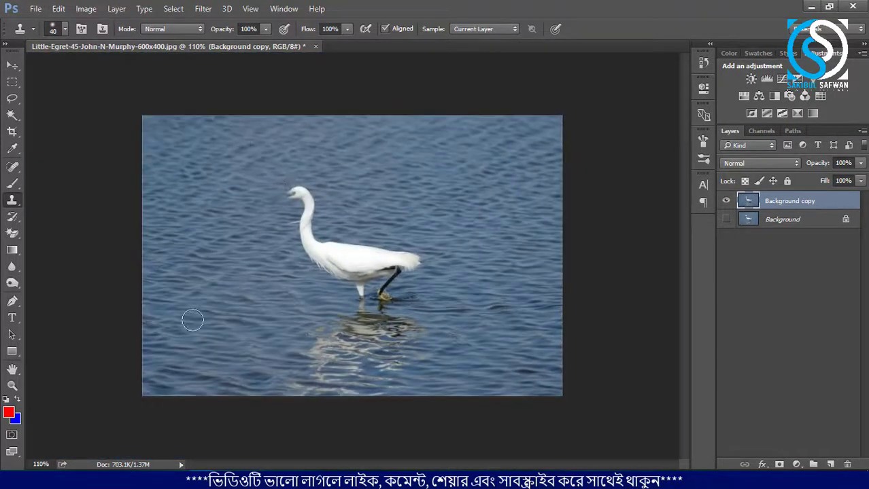
{"action": "scroll", "coordinate": [228, 185], "scroll_direction": "up", "scroll_amount": 2}
{"action": "scroll", "coordinate": [214, 178], "scroll_direction": "up", "scroll_amount": 2}
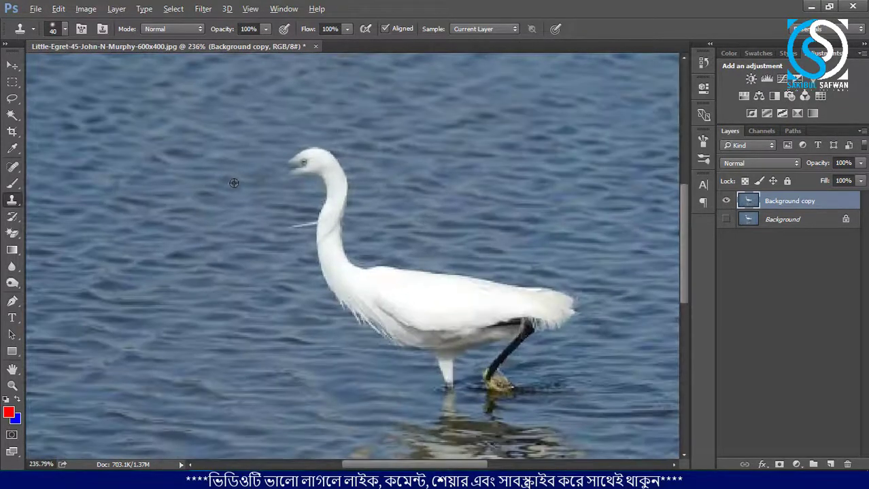
{"action": "scroll", "coordinate": [234, 183], "scroll_direction": "down", "scroll_amount": 2}
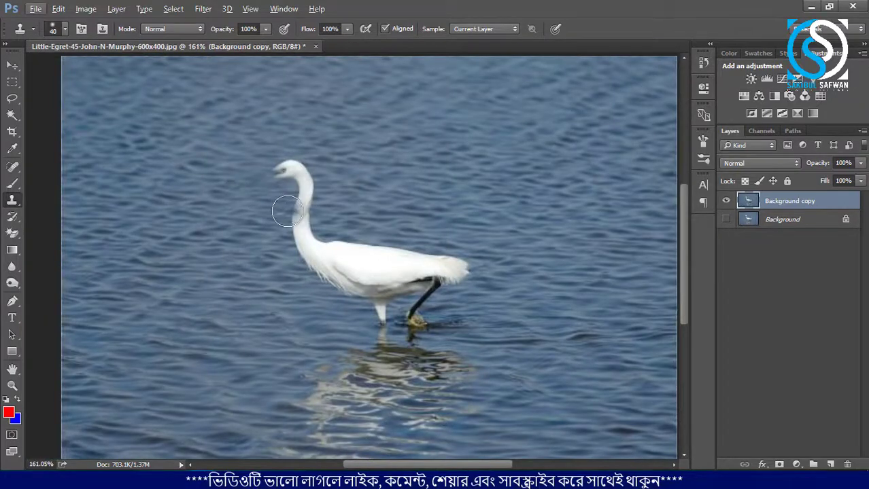
{"action": "scroll", "coordinate": [311, 211], "scroll_direction": "down", "scroll_amount": 1}
{"action": "scroll", "coordinate": [292, 204], "scroll_direction": "down", "scroll_amount": 1}
{"action": "scroll", "coordinate": [256, 203], "scroll_direction": "up", "scroll_amount": 2}
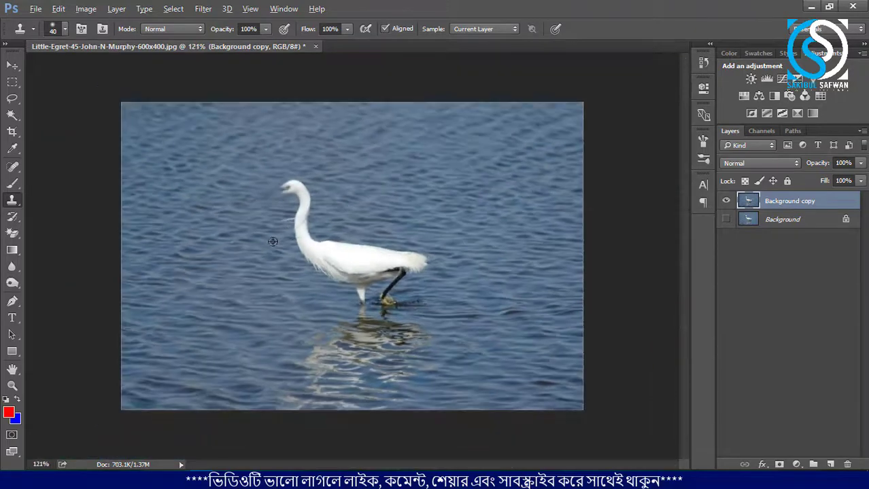
{"action": "scroll", "coordinate": [306, 224], "scroll_direction": "down", "scroll_amount": 1}
Step back through the history until the egret's beak reappears, removing a stray water patch
{"action": "key", "text": "ctrl+alt+z"}
{"action": "key", "text": "ctrl+alt+z"}
{"action": "key", "text": "ctrl+alt+z"}
{"action": "key", "text": "ctrl+alt+z"}
{"action": "key", "text": "ctrl+alt+z"}
{"action": "key", "text": "shift+ctrl+z"}
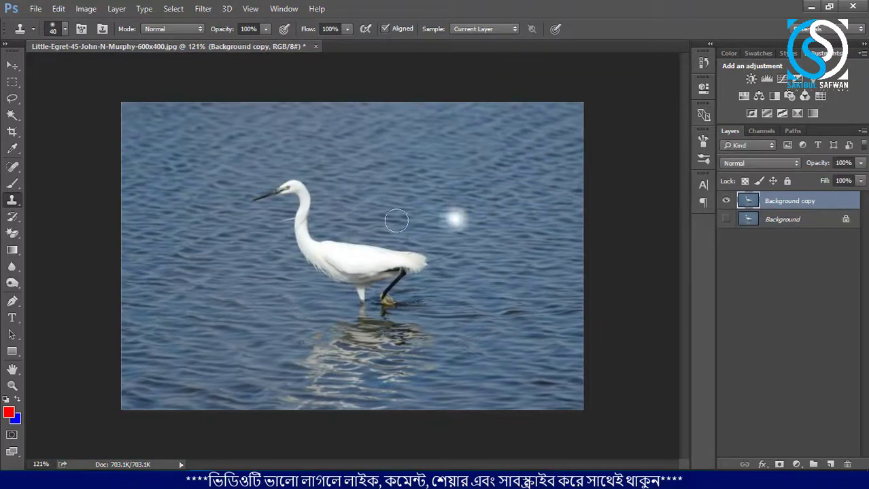
{"action": "left_click_drag", "start_coordinate": [312, 244], "coordinate": [313, 241]}
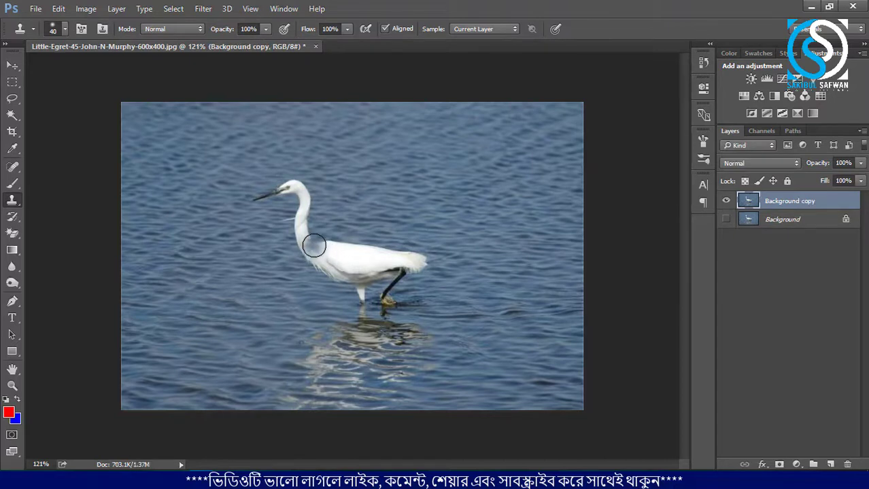
{"action": "key", "text": "ctrl+alt+z"}
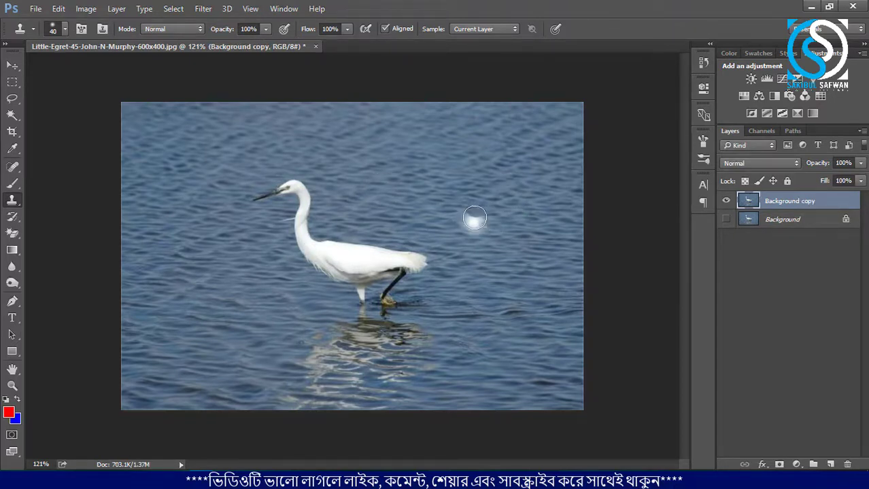
Sample the egret with a 175 px Clone Stamp and paint a full copy to the upper right
{"action": "scroll", "coordinate": [446, 219], "scroll_direction": "up", "scroll_amount": 3}
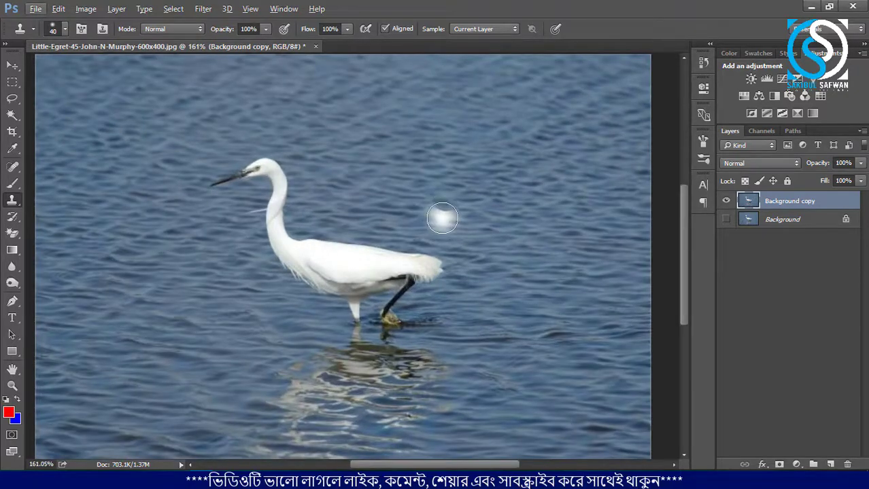
{"action": "key", "text": "bracketright"}
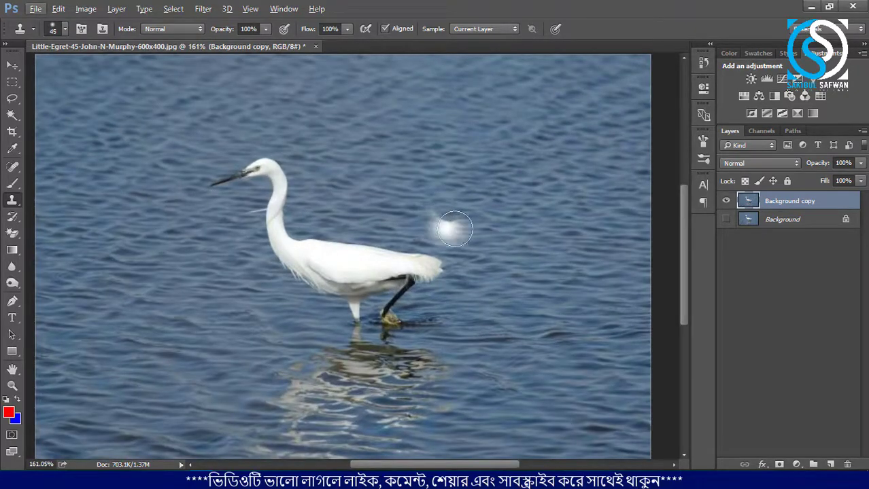
{"action": "key", "text": "bracketright"}
{"action": "key", "text": "bracketright"}
{"action": "key", "text": "bracketright"}
{"action": "key", "text": "bracketright"}
{"action": "key", "text": "bracketright"}
{"action": "key", "text": "bracketleft"}
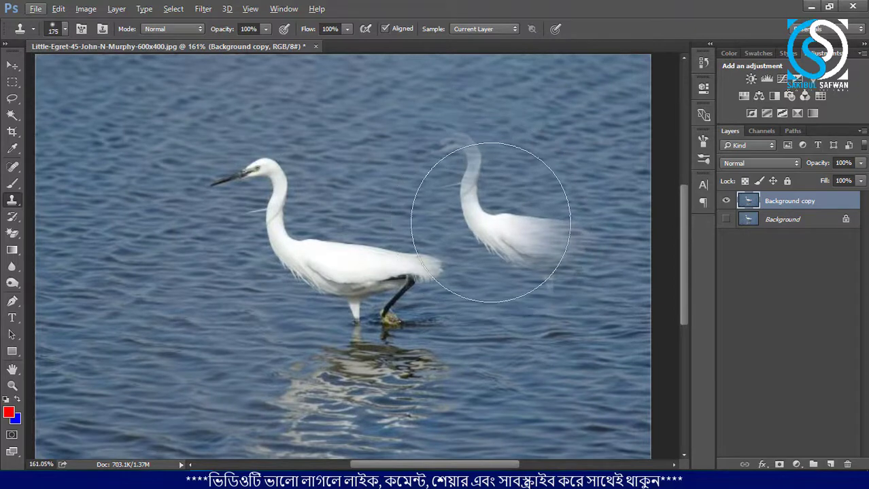
{"action": "scroll", "coordinate": [476, 245], "scroll_direction": "up", "scroll_amount": 3}
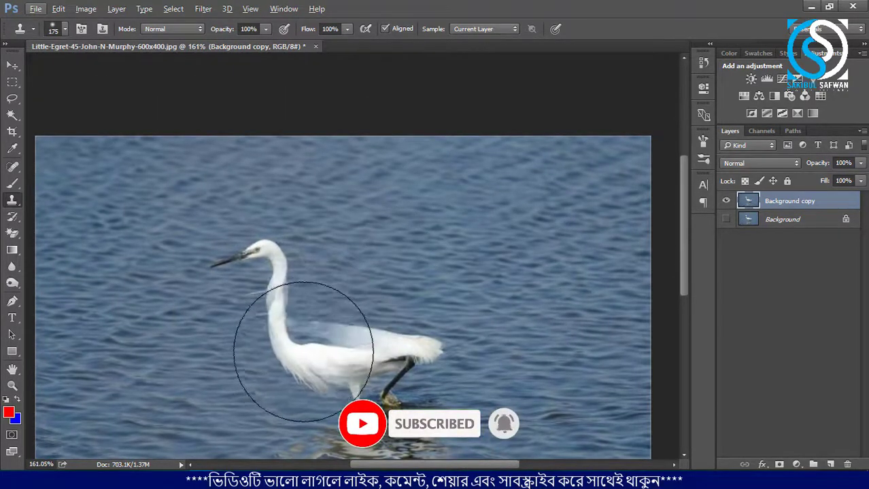
{"action": "left_click", "coordinate": [308, 342], "text": "alt"}
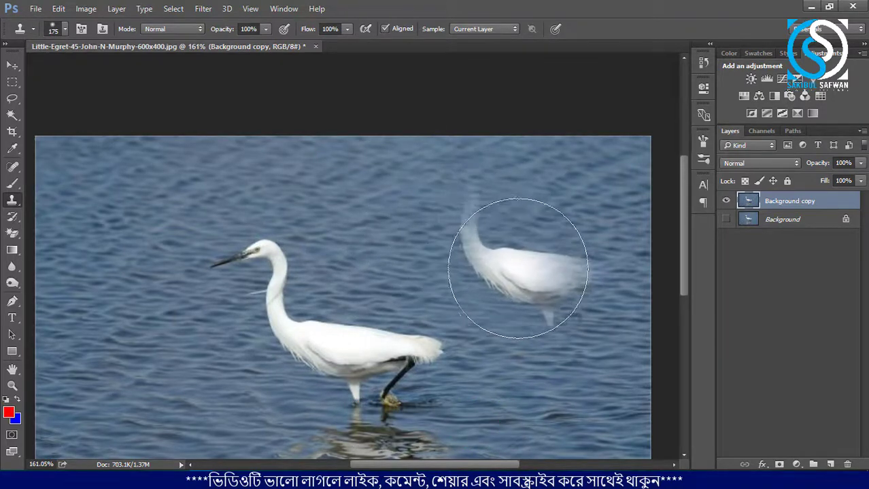
{"action": "left_click_drag", "start_coordinate": [510, 270], "coordinate": [523, 268]}
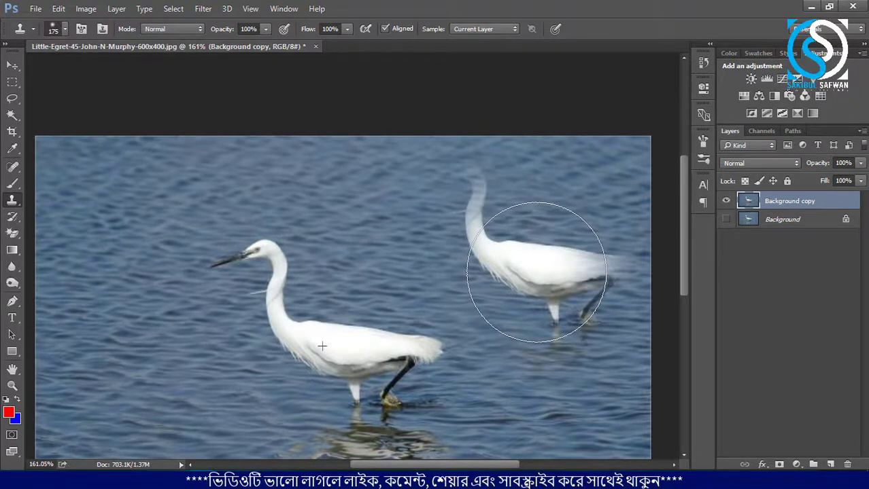
{"action": "mouse_move", "coordinate": [512, 226]}
{"action": "left_mouse_down"}
{"action": "mouse_move", "coordinate": [491, 199]}
{"action": "mouse_move", "coordinate": [446, 202]}
{"action": "mouse_move", "coordinate": [465, 196]}
{"action": "mouse_move", "coordinate": [572, 300]}
{"action": "mouse_move", "coordinate": [578, 284]}
{"action": "left_mouse_up"}
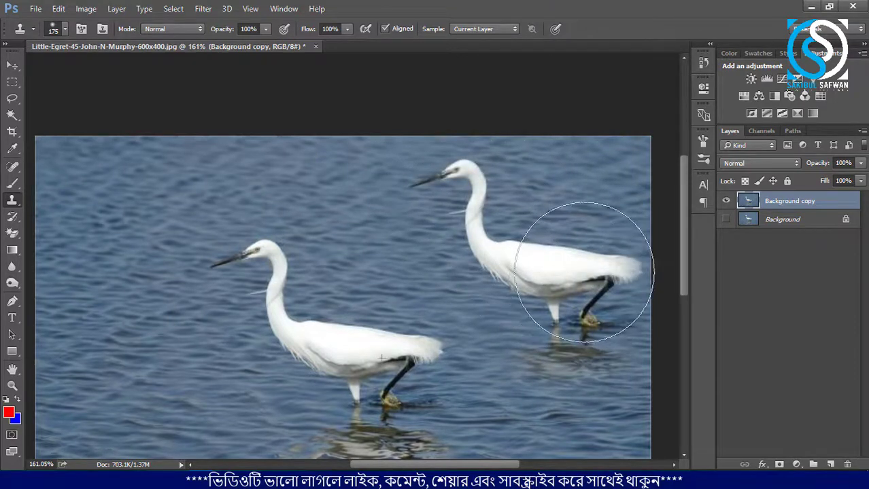
Clone the middle egret into the water on the left as a third bird
{"action": "scroll", "coordinate": [367, 250], "scroll_direction": "down", "scroll_amount": 2}
{"action": "scroll", "coordinate": [500, 233], "scroll_direction": "down", "scroll_amount": 3}
{"action": "scroll", "coordinate": [163, 239], "scroll_direction": "up", "scroll_amount": 2}
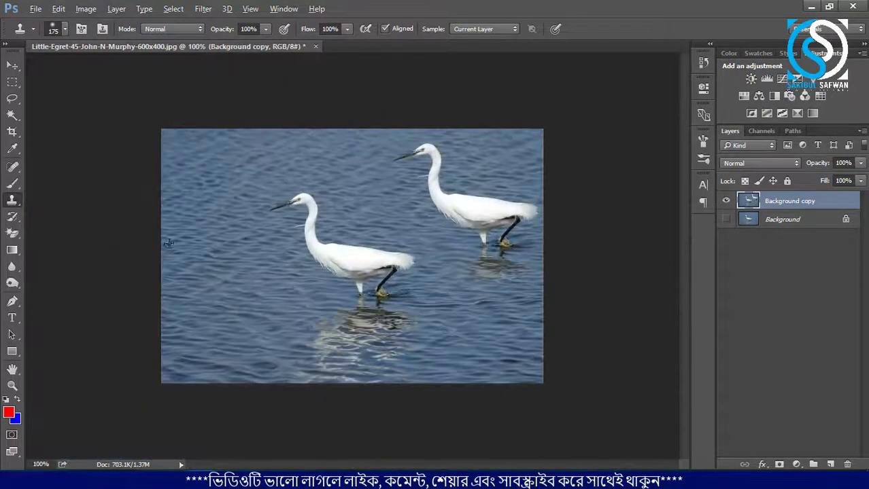
{"action": "scroll", "coordinate": [151, 230], "scroll_direction": "up", "scroll_amount": 1}
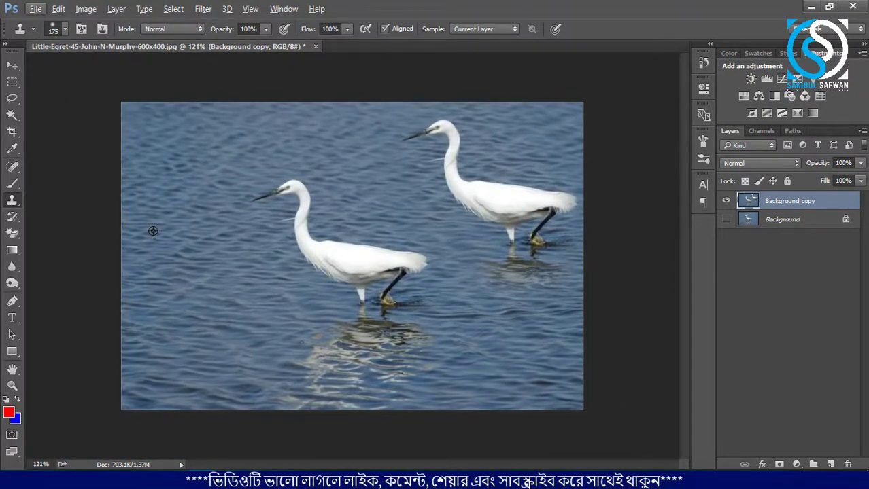
{"action": "scroll", "coordinate": [95, 231], "scroll_direction": "up", "scroll_amount": 2}
{"action": "scroll", "coordinate": [99, 200], "scroll_direction": "up", "scroll_amount": 2}
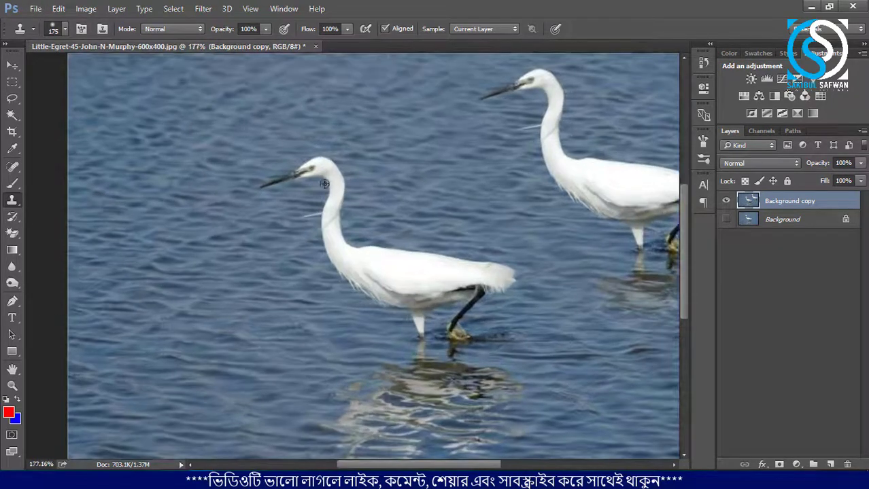
{"action": "scroll", "coordinate": [503, 192], "scroll_direction": "down", "scroll_amount": 3}
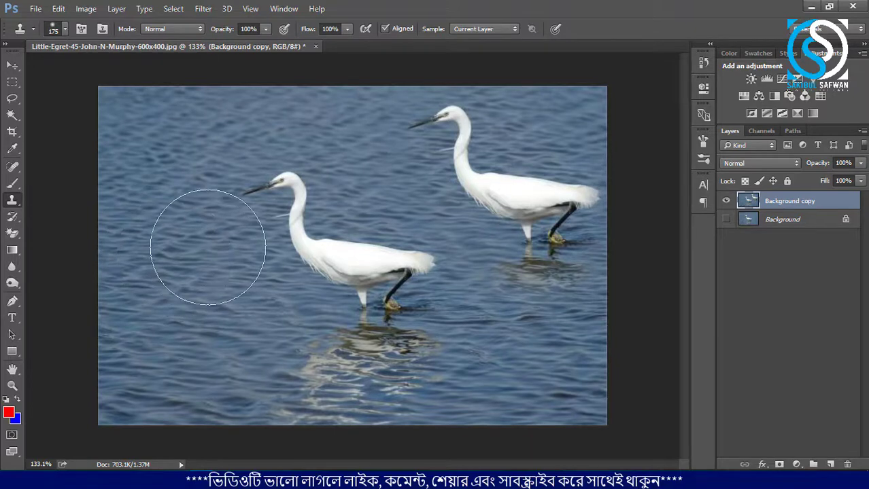
{"action": "left_click", "coordinate": [332, 266], "text": "alt"}
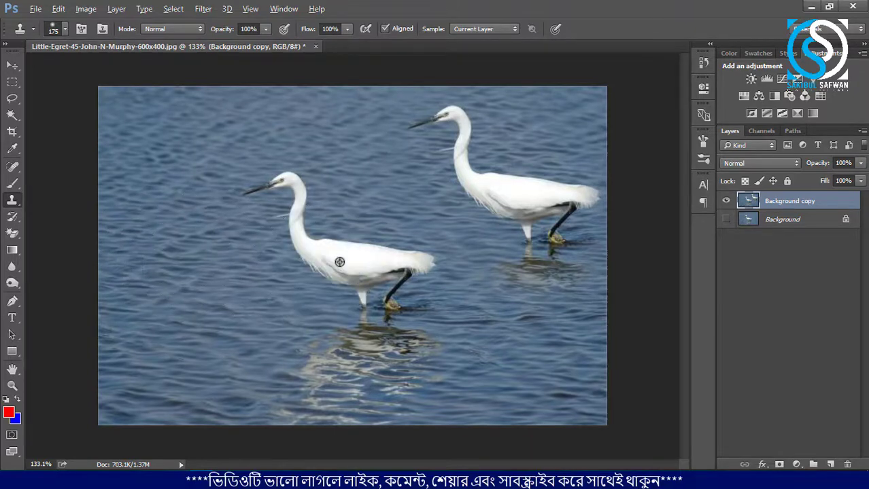
{"action": "mouse_move", "coordinate": [272, 262]}
{"action": "left_mouse_down"}
{"action": "mouse_move", "coordinate": [142, 233]}
{"action": "mouse_move", "coordinate": [213, 287]}
{"action": "left_mouse_up"}
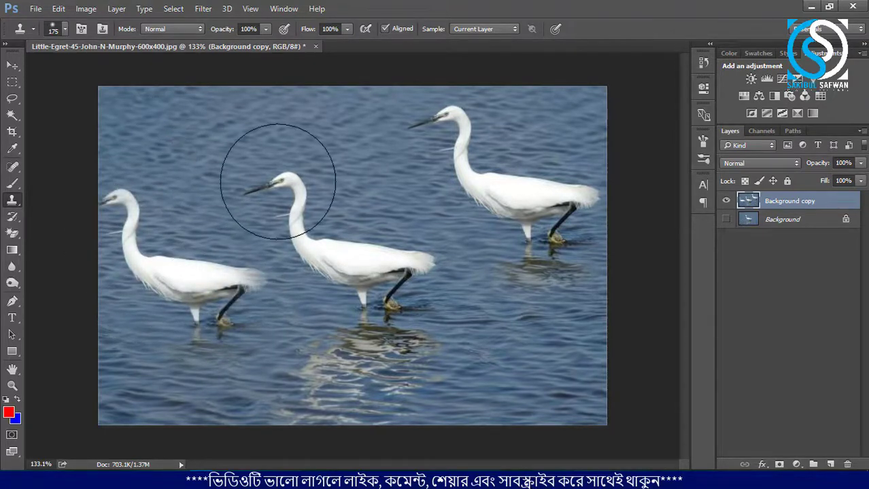
{"action": "left_click_drag", "start_coordinate": [286, 184], "coordinate": [399, 271]}
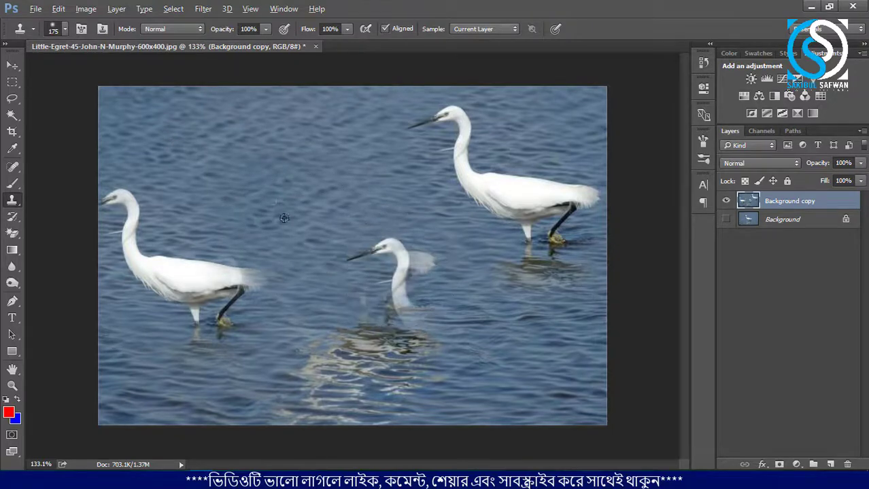
Open bicycle-g0979849c2_1920.jpg from the tutorial images folder as a new document
{"action": "scroll", "coordinate": [354, 321], "scroll_direction": "down", "scroll_amount": 2}
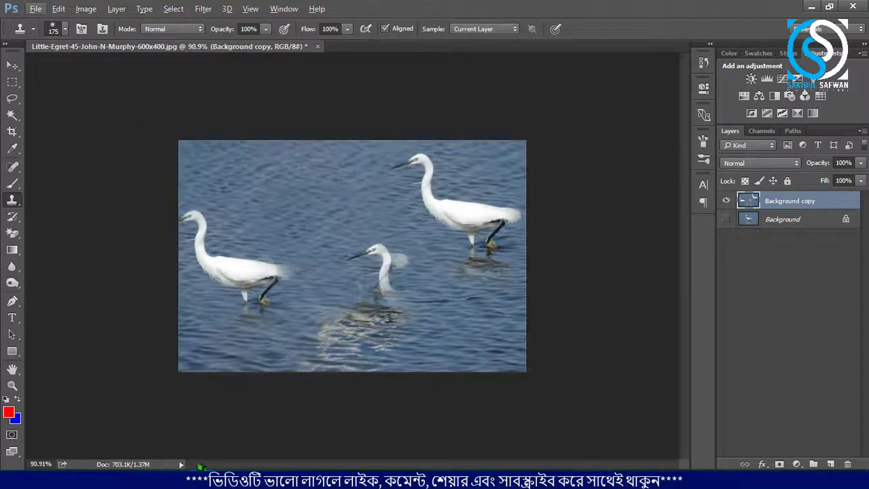
{"action": "key", "text": "alt+Tab"}
{"action": "scroll", "coordinate": [414, 179], "scroll_direction": "down", "scroll_amount": 2}
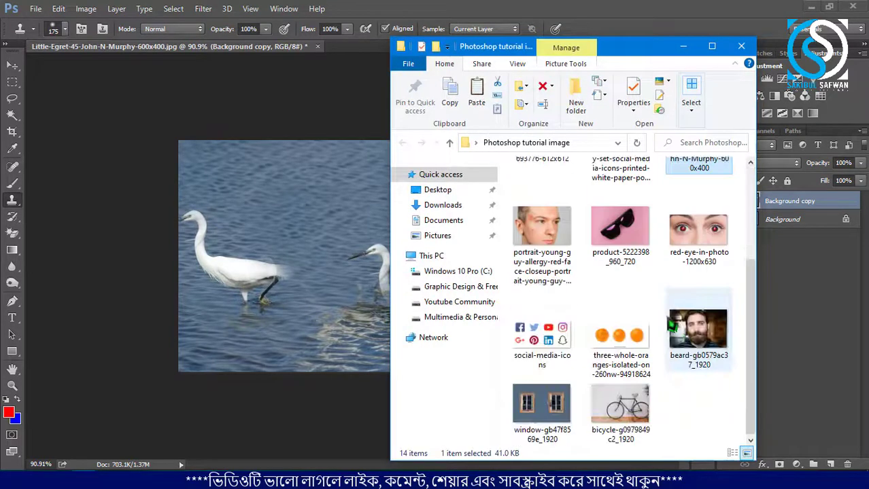
{"action": "mouse_move", "coordinate": [620, 408]}
{"action": "left_mouse_down"}
{"action": "mouse_move", "coordinate": [320, 140]}
{"action": "mouse_move", "coordinate": [347, 47]}
{"action": "left_mouse_up"}
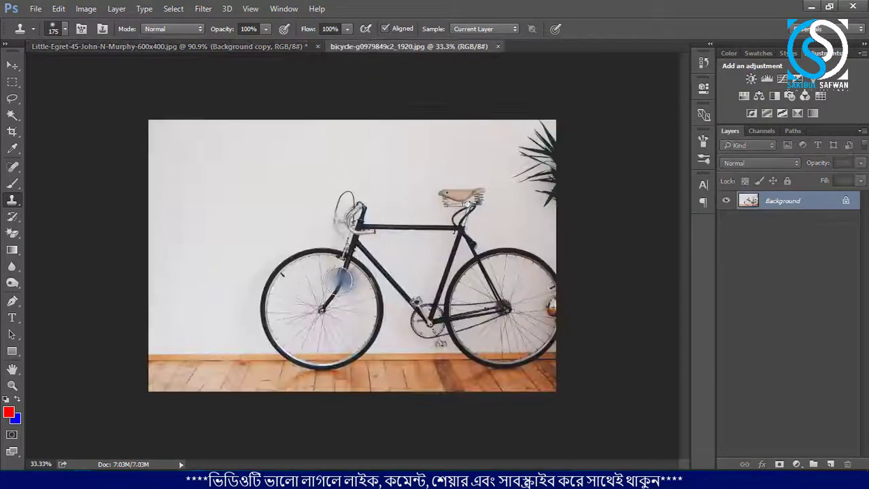
Paint wall texture over the handlebars, front tube and upper-left front rim
{"action": "scroll", "coordinate": [268, 350], "scroll_direction": "up", "scroll_amount": 3}
{"action": "scroll", "coordinate": [306, 306], "scroll_direction": "down", "scroll_amount": 3}
{"action": "scroll", "coordinate": [353, 259], "scroll_direction": "down", "scroll_amount": 3}
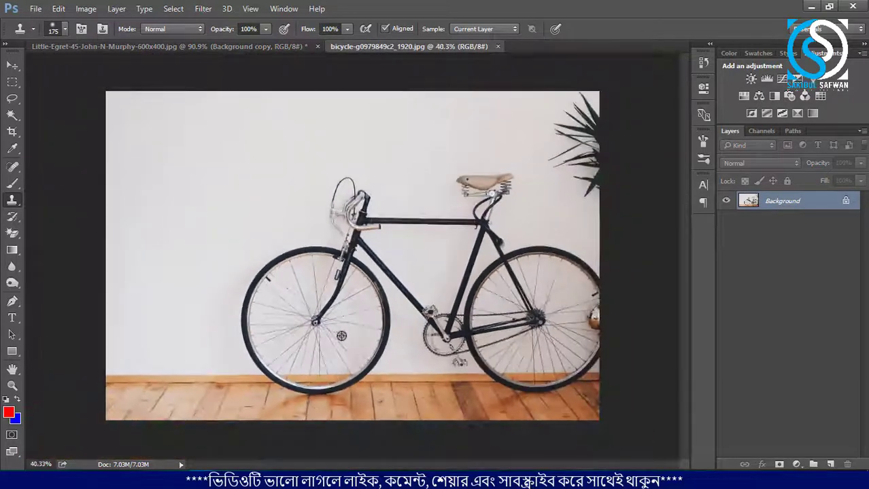
{"action": "scroll", "coordinate": [405, 200], "scroll_direction": "up", "scroll_amount": 4}
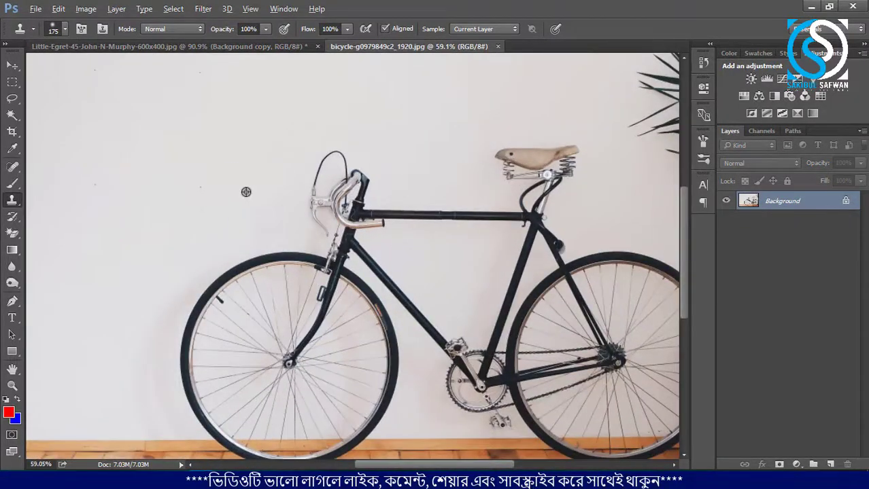
{"action": "left_click", "coordinate": [174, 170], "text": "alt"}
{"action": "mouse_move", "coordinate": [354, 204]}
{"action": "left_mouse_down"}
{"action": "mouse_move", "coordinate": [352, 188]}
{"action": "mouse_move", "coordinate": [319, 199]}
{"action": "left_mouse_up"}
{"action": "left_click_drag", "start_coordinate": [291, 267], "coordinate": [215, 295]}
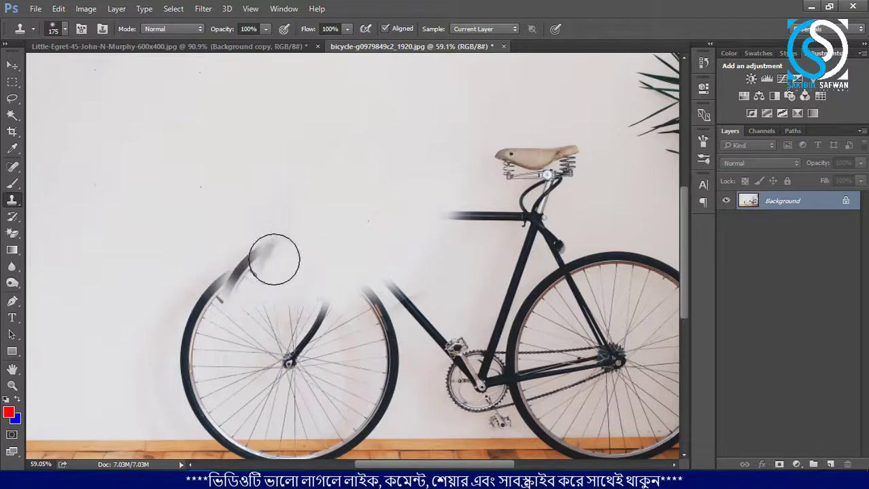
Resample clean wall and cover the remaining upper rim of the front wheel
{"action": "left_click", "coordinate": [202, 217], "text": "alt"}
{"action": "left_click_drag", "start_coordinate": [272, 253], "coordinate": [253, 261]}
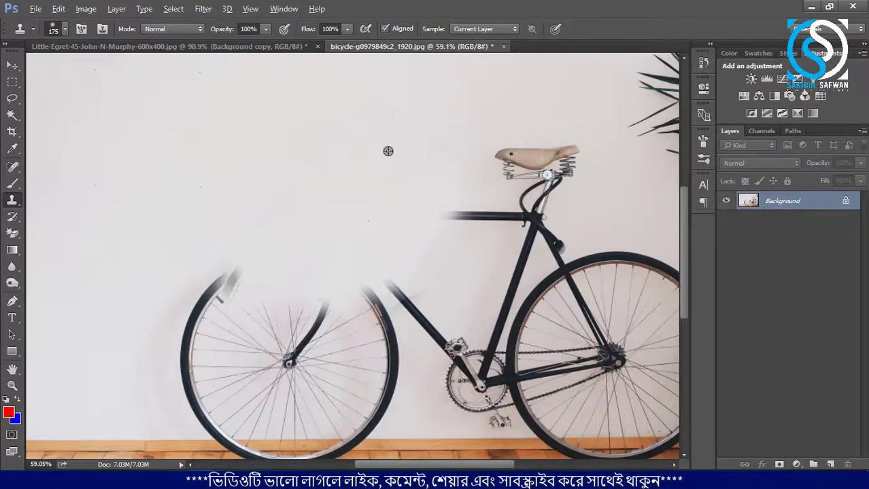
{"action": "scroll", "coordinate": [338, 236], "scroll_direction": "down", "scroll_amount": 3}
{"action": "scroll", "coordinate": [246, 285], "scroll_direction": "up", "scroll_amount": 2}
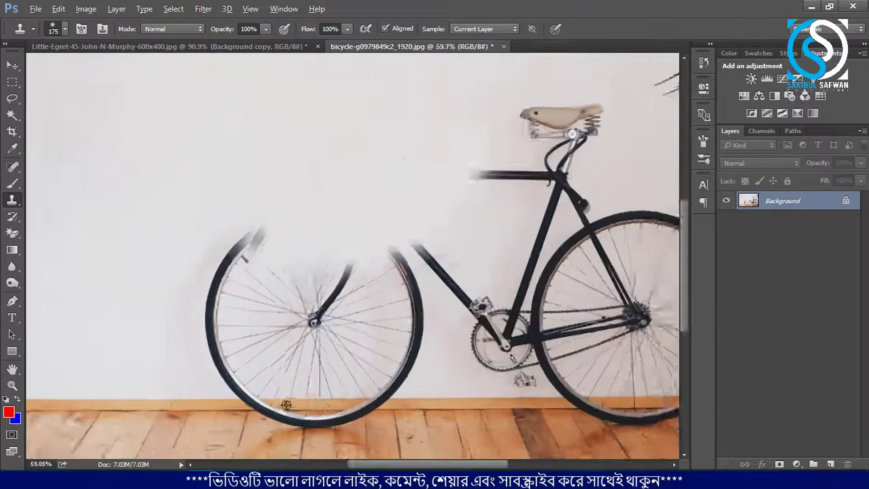
{"action": "scroll", "coordinate": [247, 284], "scroll_direction": "up", "scroll_amount": 2}
{"action": "scroll", "coordinate": [302, 267], "scroll_direction": "down", "scroll_amount": 5}
{"action": "scroll", "coordinate": [302, 267], "scroll_direction": "down", "scroll_amount": 2}
Shrink the clone brush to 45 px and clean up the stray wheel copy on the floor
{"action": "scroll", "coordinate": [302, 267], "scroll_direction": "up", "scroll_amount": 3}
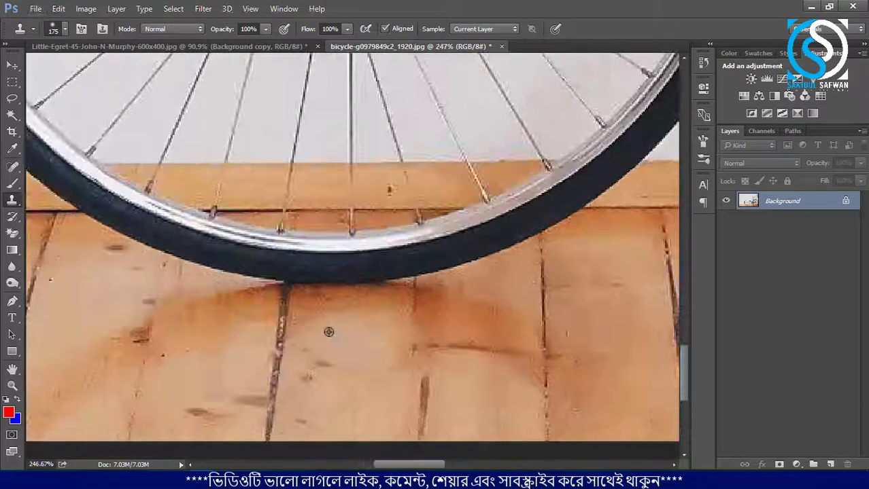
{"action": "left_click", "coordinate": [339, 323]}
{"action": "key", "text": "bracketleft"}
{"action": "key", "text": "bracketleft"}
{"action": "key", "text": "bracketleft"}
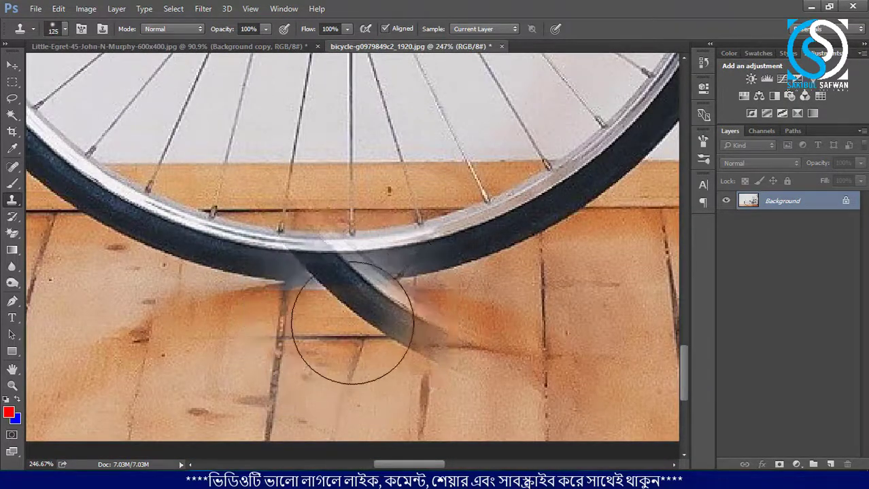
{"action": "mouse_move", "coordinate": [339, 310]}
{"action": "left_mouse_down"}
{"action": "mouse_move", "coordinate": [339, 355]}
{"action": "mouse_move", "coordinate": [352, 336]}
{"action": "mouse_move", "coordinate": [344, 340]}
{"action": "left_mouse_up"}
{"action": "left_click", "coordinate": [344, 340]}
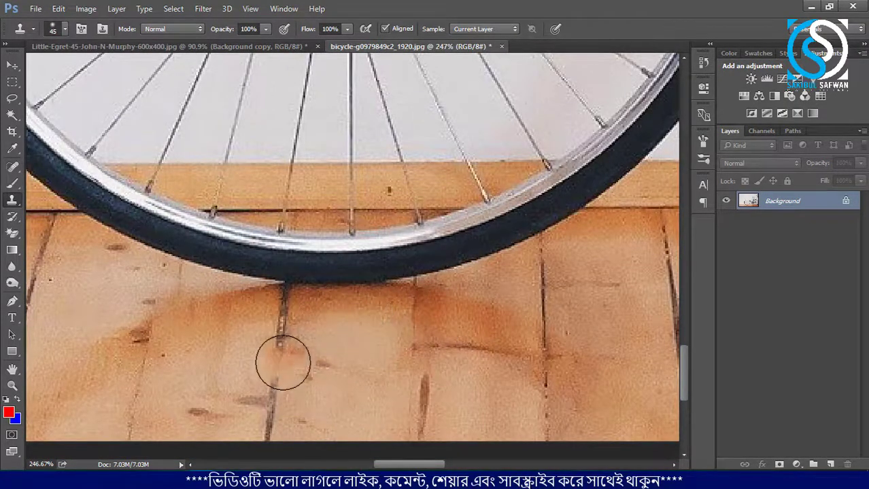
Clone floorboards over the bottom of the front tyre, widening the patch left and right
{"action": "left_click", "coordinate": [343, 310], "text": "alt"}
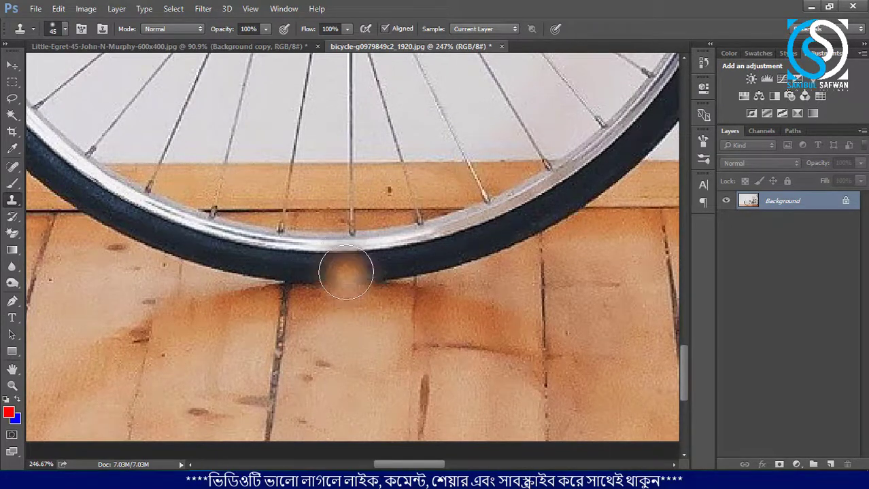
{"action": "left_click_drag", "start_coordinate": [349, 252], "coordinate": [355, 246]}
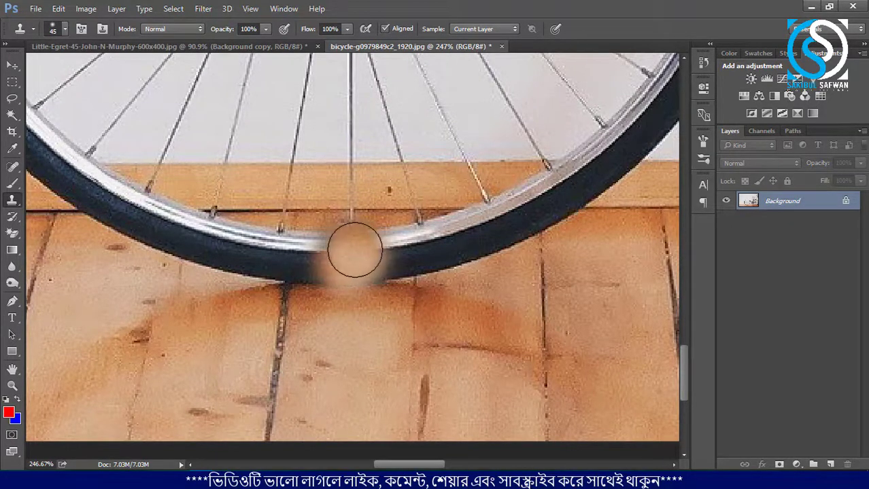
{"action": "left_click", "coordinate": [349, 288], "text": "alt"}
{"action": "left_click", "coordinate": [355, 246]}
{"action": "left_click", "coordinate": [376, 286], "text": "alt"}
{"action": "mouse_move", "coordinate": [401, 231]}
{"action": "left_mouse_down"}
{"action": "mouse_move", "coordinate": [382, 252]}
{"action": "mouse_move", "coordinate": [384, 283]}
{"action": "mouse_move", "coordinate": [394, 252]}
{"action": "mouse_move", "coordinate": [397, 258]}
{"action": "left_mouse_up"}
{"action": "left_click", "coordinate": [326, 313], "text": "alt"}
{"action": "mouse_move", "coordinate": [314, 258]}
{"action": "left_mouse_down"}
{"action": "mouse_move", "coordinate": [326, 247]}
{"action": "mouse_move", "coordinate": [328, 265]}
{"action": "left_mouse_up"}
{"action": "left_click", "coordinate": [329, 323], "text": "alt"}
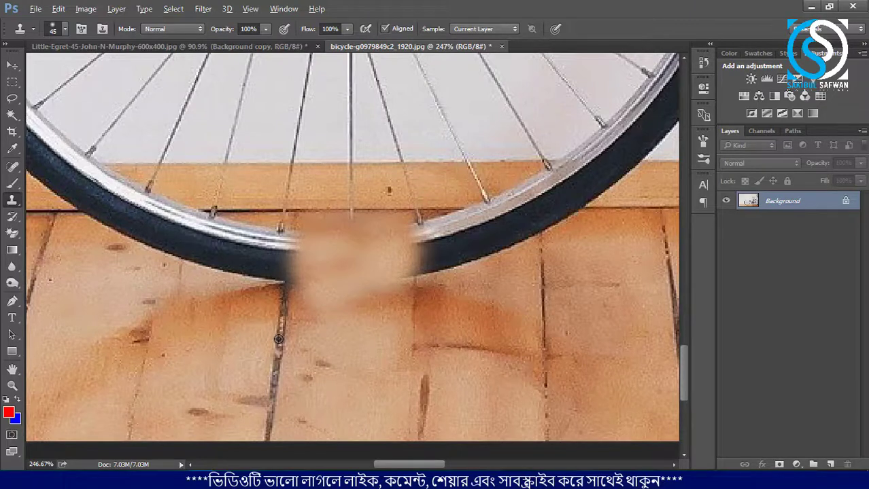
Blend the gap edges, covering the left and right tyre ends with floor texture
{"action": "left_click", "coordinate": [278, 333], "text": "alt"}
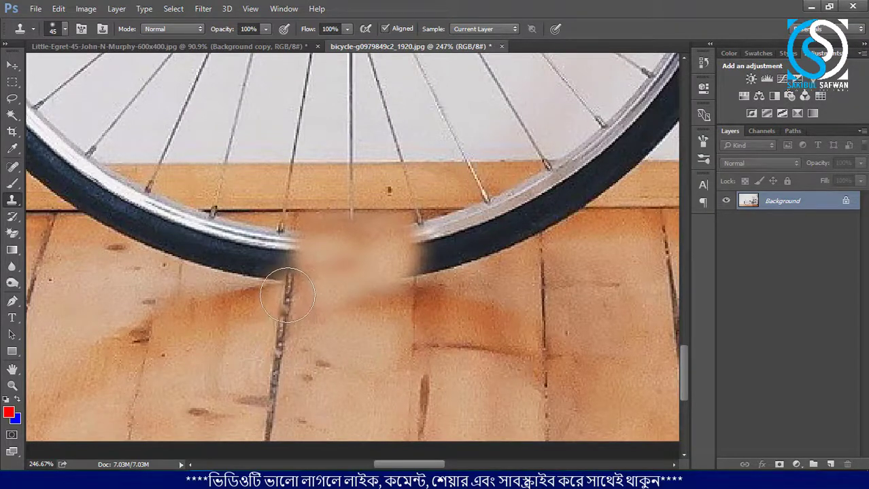
{"action": "left_click_drag", "start_coordinate": [285, 291], "coordinate": [302, 257]}
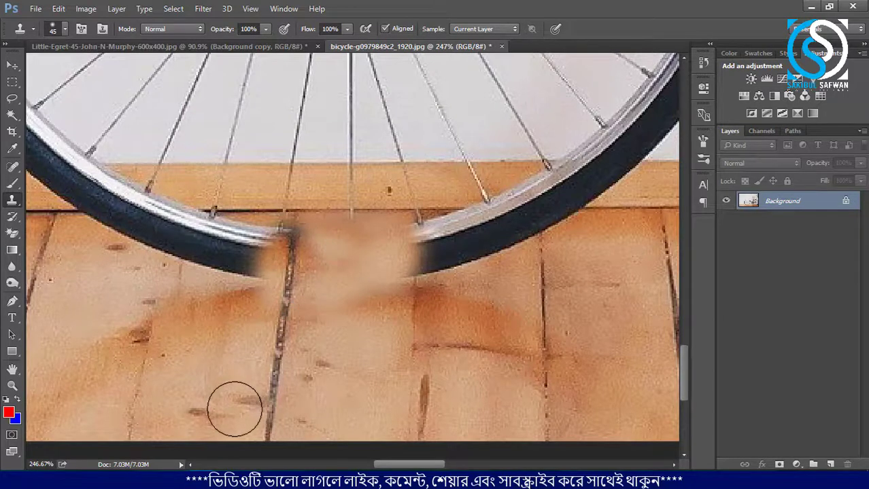
{"action": "left_click_drag", "start_coordinate": [292, 272], "coordinate": [278, 246]}
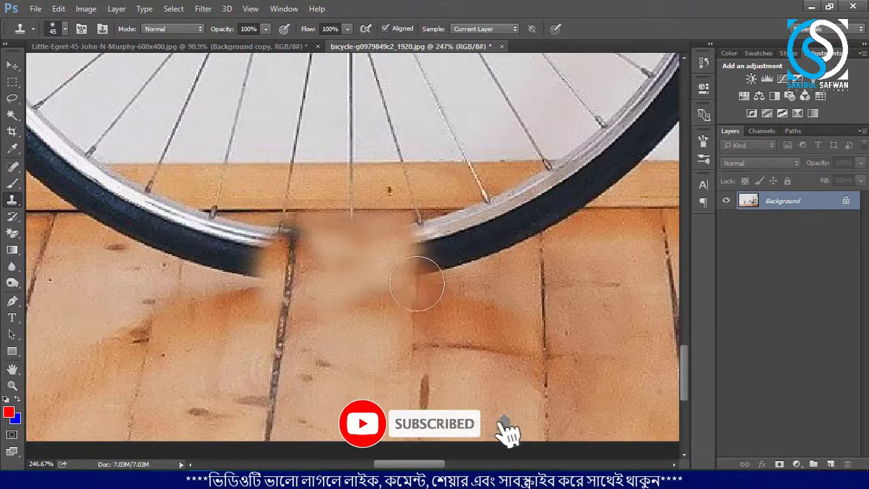
{"action": "left_click_drag", "start_coordinate": [417, 284], "coordinate": [408, 259]}
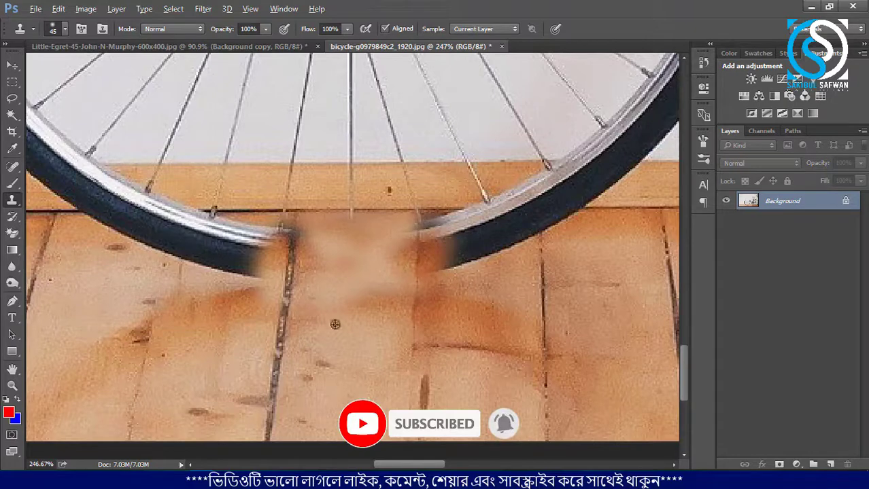
{"action": "left_click", "coordinate": [204, 320], "text": "alt"}
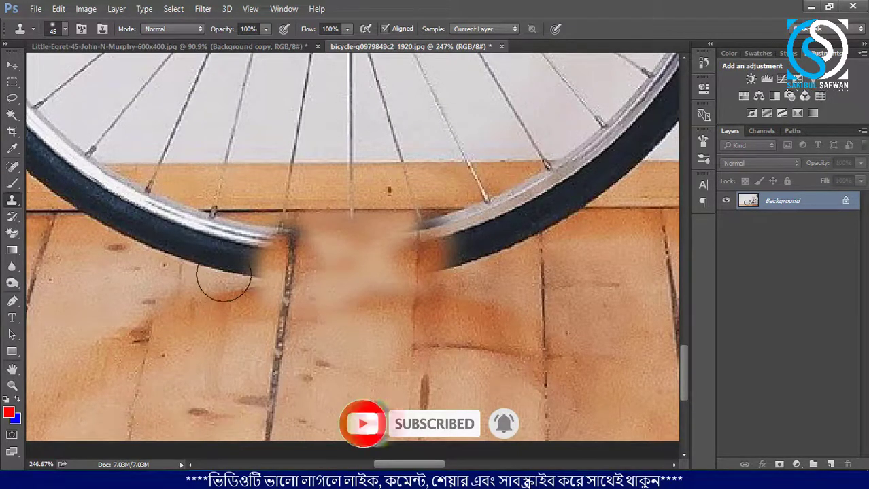
{"action": "mouse_move", "coordinate": [220, 260]}
{"action": "left_mouse_down"}
{"action": "mouse_move", "coordinate": [253, 263]}
{"action": "mouse_move", "coordinate": [259, 240]}
{"action": "mouse_move", "coordinate": [221, 238]}
{"action": "left_mouse_up"}
{"action": "left_click", "coordinate": [236, 321], "text": "alt"}
{"action": "scroll", "coordinate": [245, 265], "scroll_direction": "down", "scroll_amount": 1}
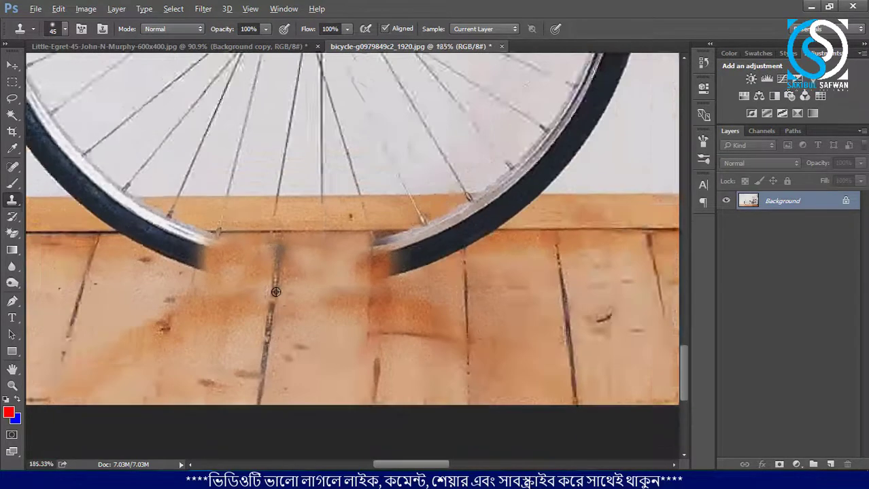
{"action": "scroll", "coordinate": [272, 291], "scroll_direction": "down", "scroll_amount": 2}
{"action": "scroll", "coordinate": [292, 319], "scroll_direction": "down", "scroll_amount": 1}
{"action": "scroll", "coordinate": [307, 345], "scroll_direction": "down", "scroll_amount": 1}
{"action": "scroll", "coordinate": [309, 304], "scroll_direction": "down", "scroll_amount": 1}
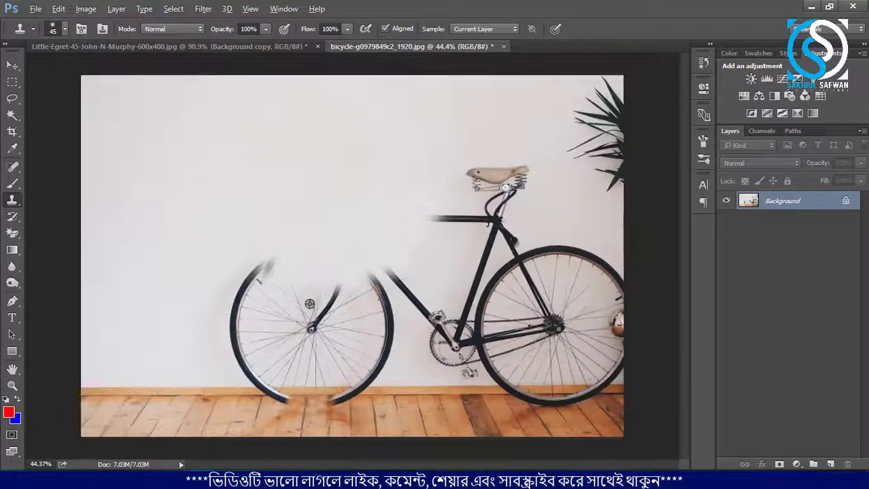